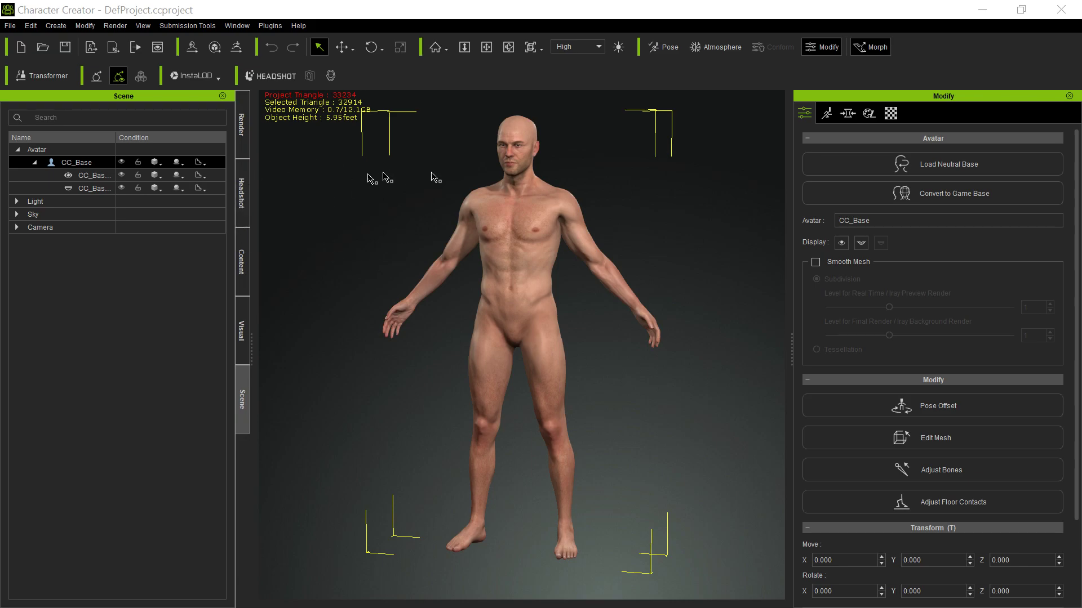
Step: Import Cutie Hair.fbx through Transformer with ADVANCED texture loading, setting the hair's asset type to Accessory
left_click(36, 73)
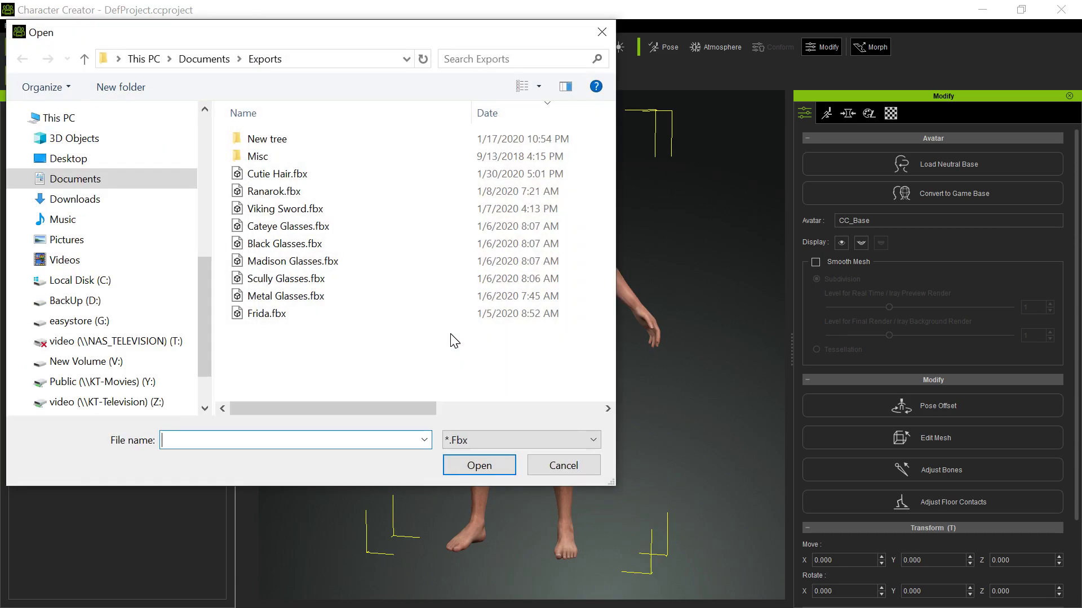
double_click(276, 173)
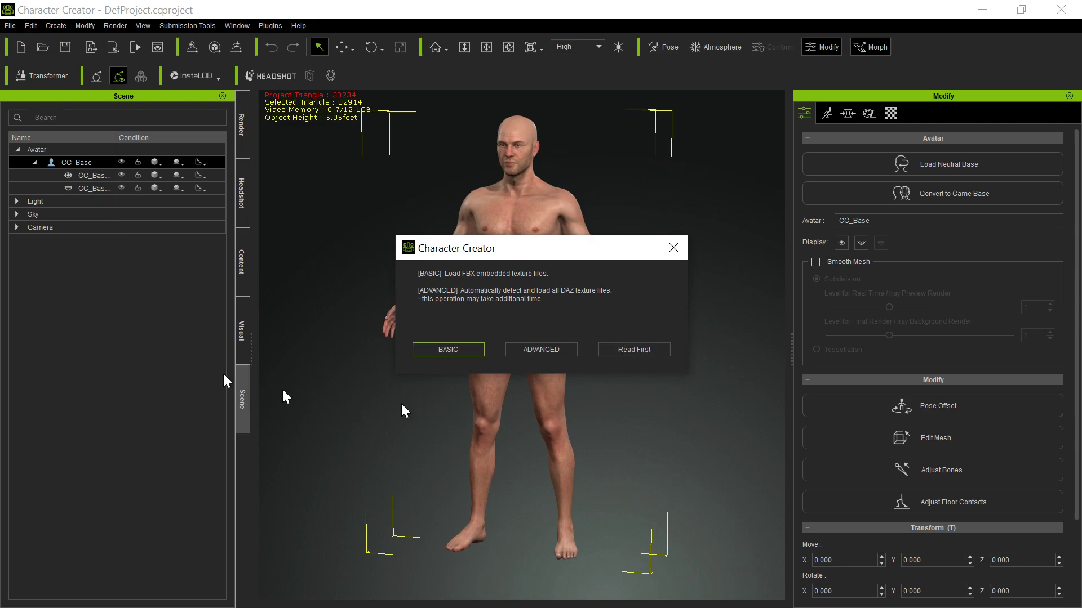
left_click(523, 350)
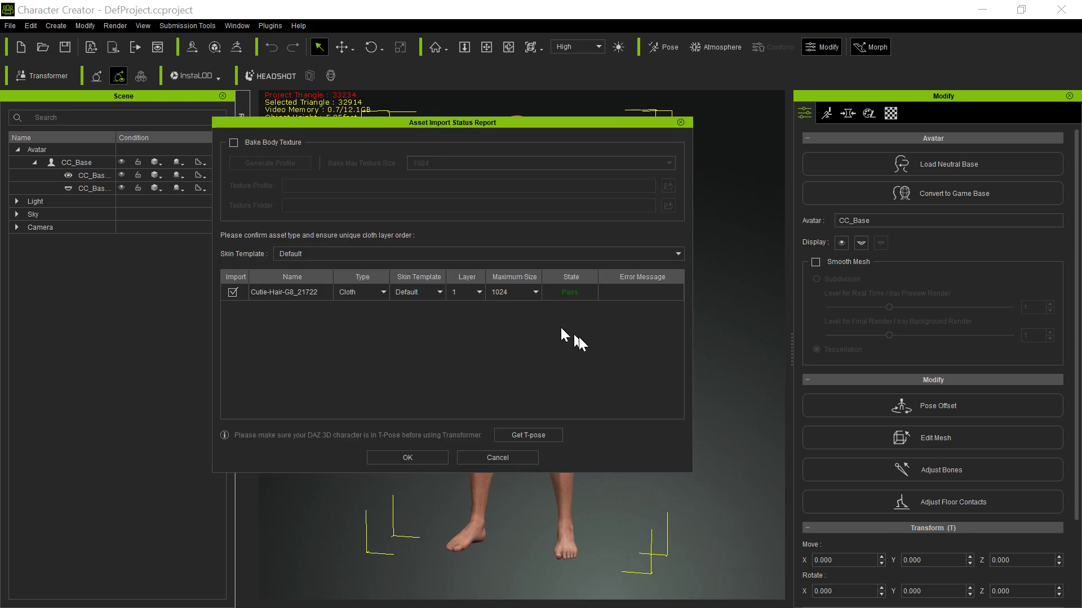
left_click(373, 293)
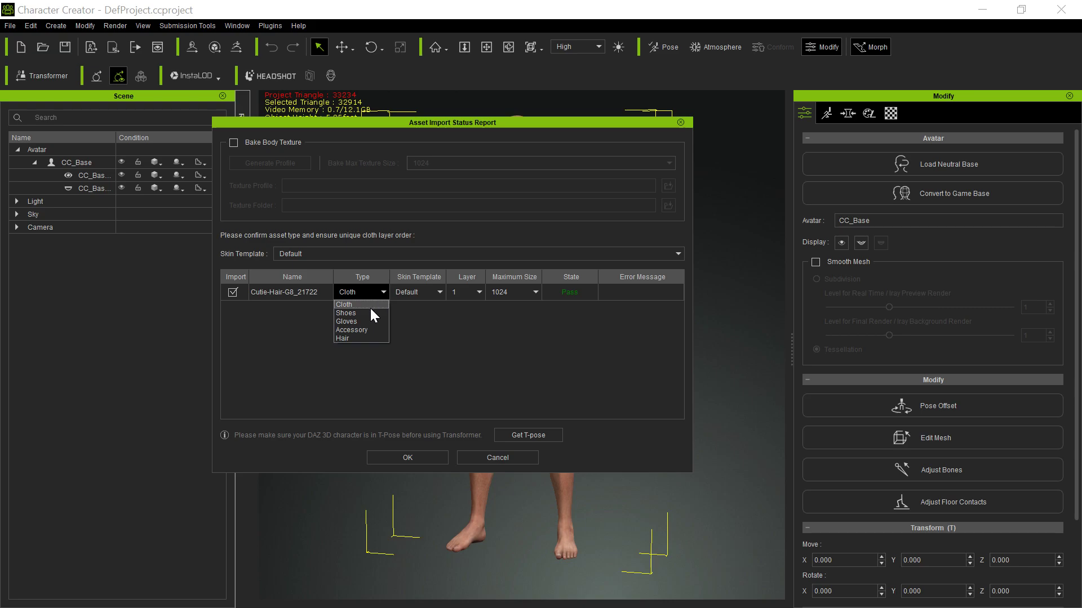
left_click(367, 332)
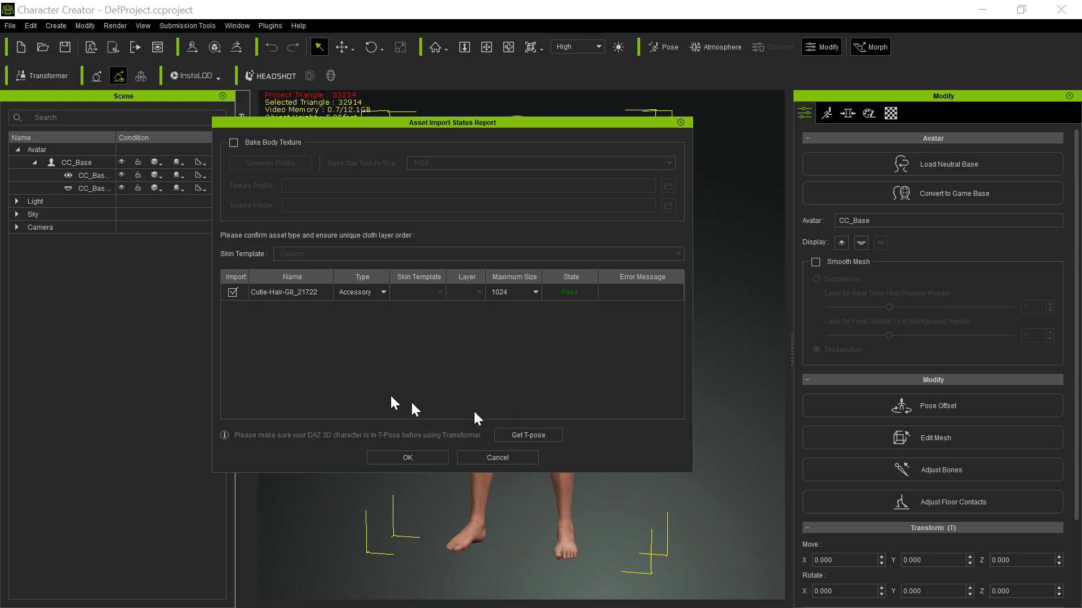
left_click(400, 460)
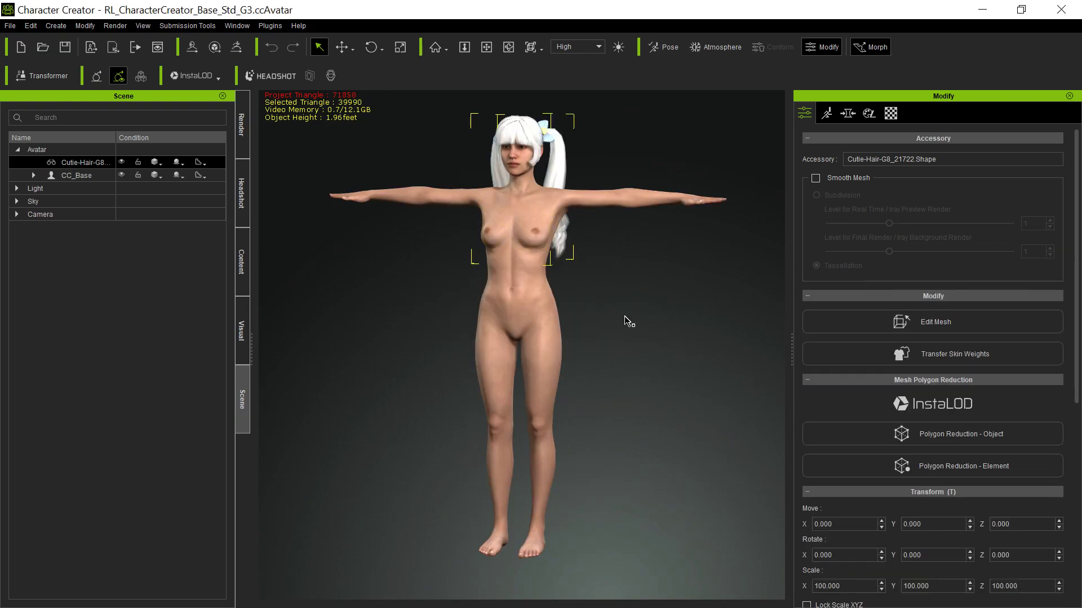
Step: Examine the imported pigtail hair from behind and from the side, up close
right_click_drag(620, 297, 307, 333)
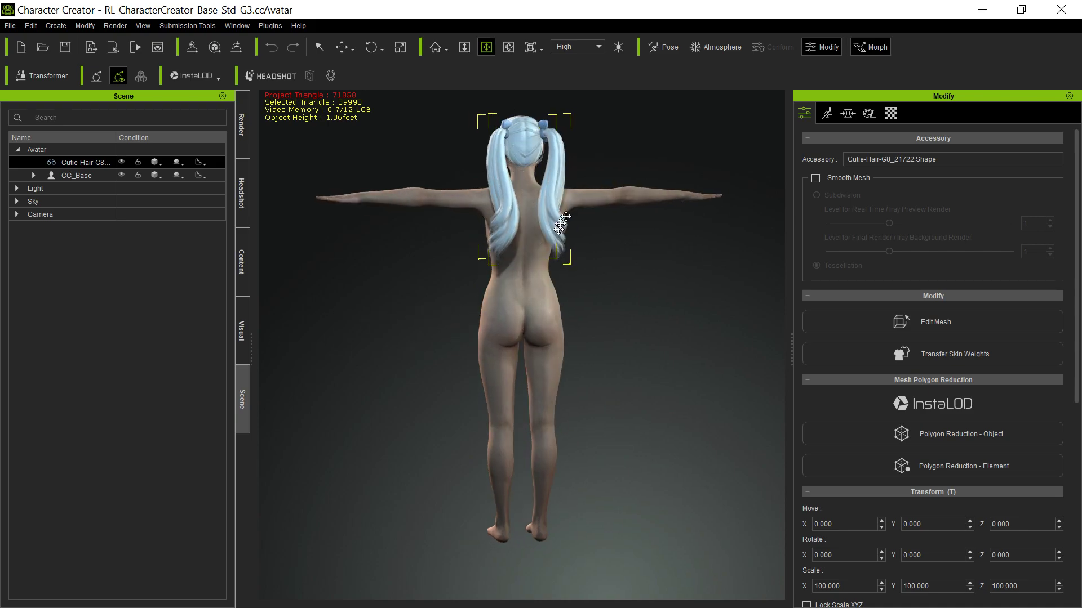
middle_click_drag(561, 225, 593, 311)
scroll(593, 311, "up", 1)
scroll(594, 311, "up", 1)
right_click_drag(594, 311, 480, 414)
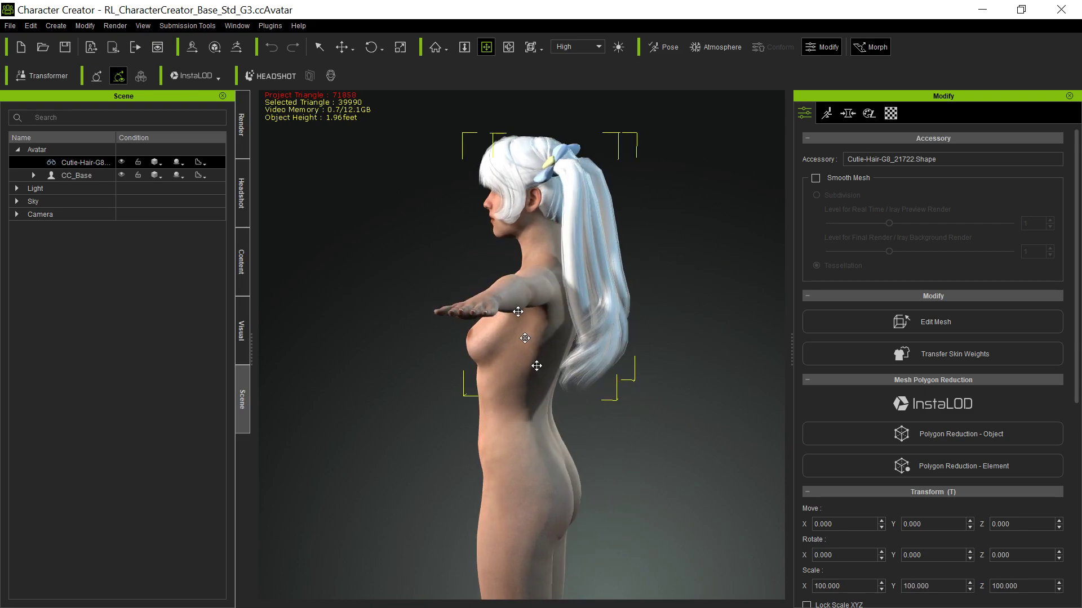
right_click_drag(642, 379, 336, 375)
right_click_drag(632, 377, 484, 353)
scroll(482, 253, "up", 4)
middle_click_drag(478, 207, 495, 338)
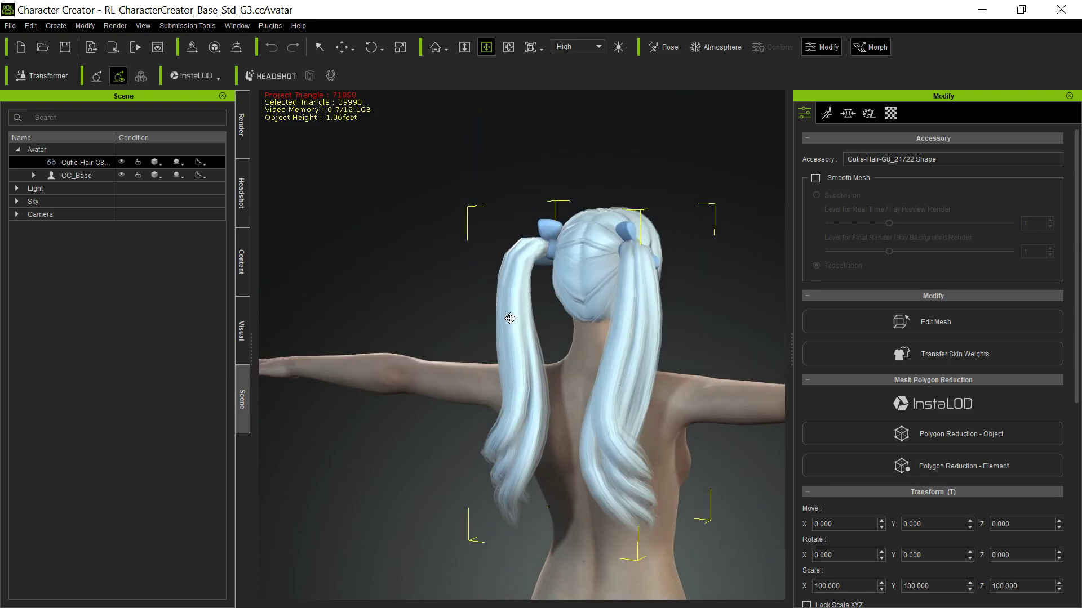
scroll(505, 306, "up", 6)
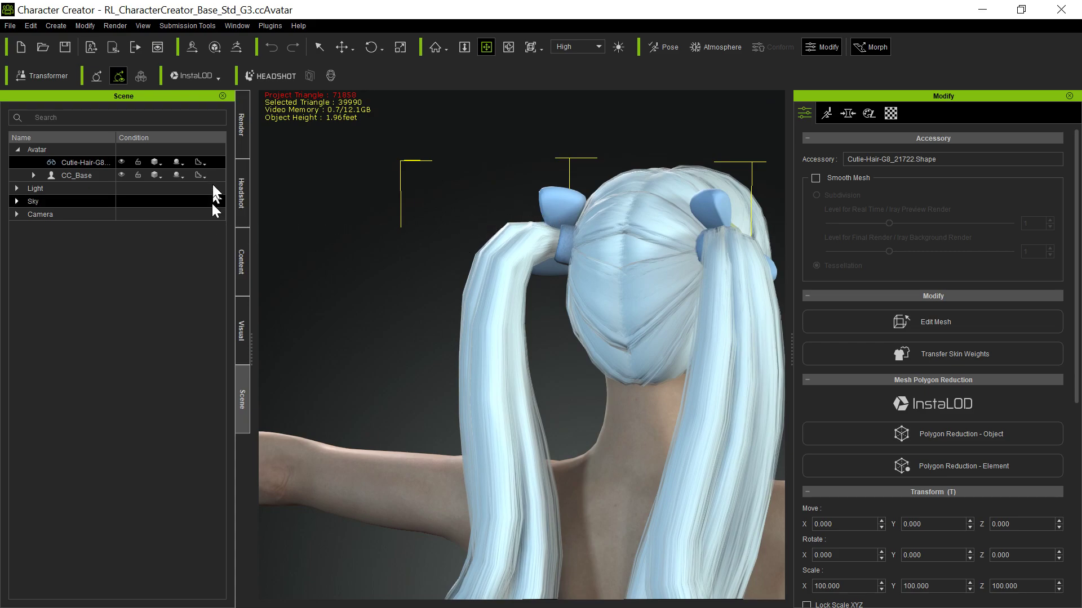
Step: Enable Smooth Mesh with Subdivision on the hair and check the smoothed pigtails from back to front
left_click(205, 163)
left_click(214, 219)
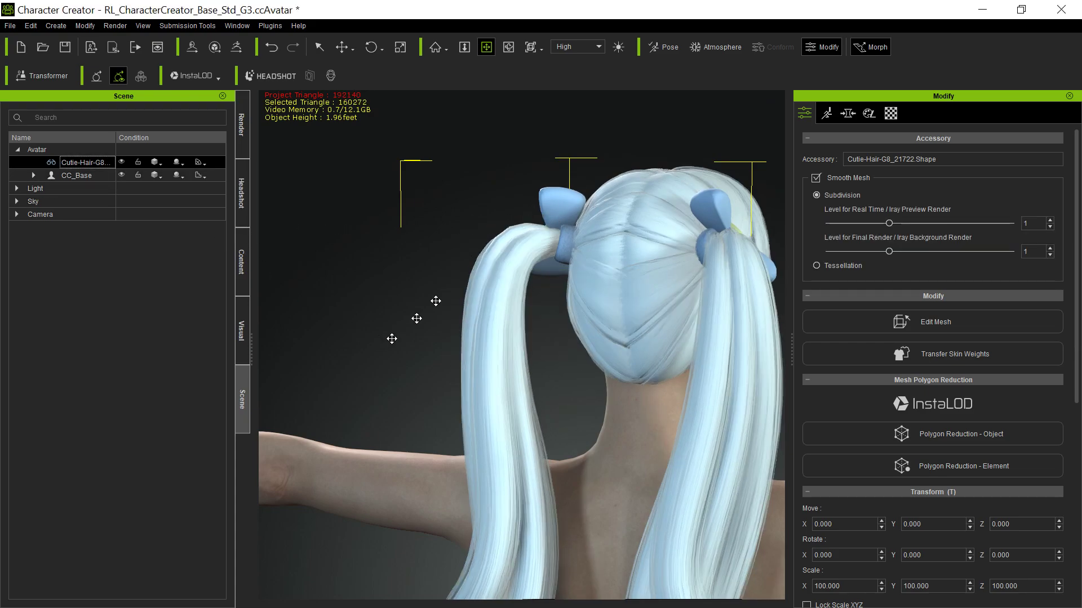
scroll(483, 333, "down", 5)
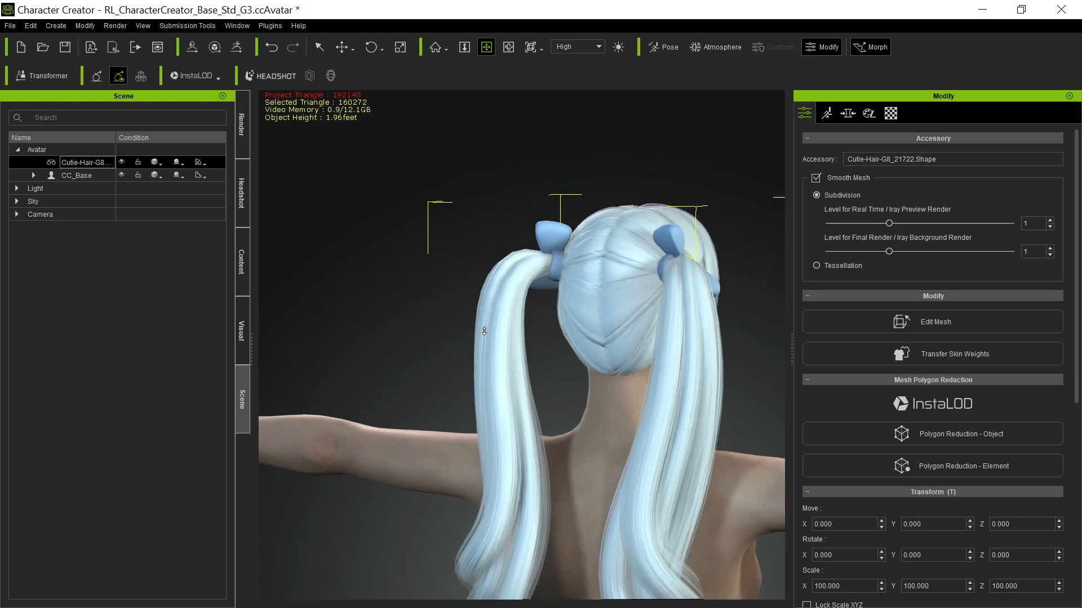
middle_click_drag(478, 362, 455, 338)
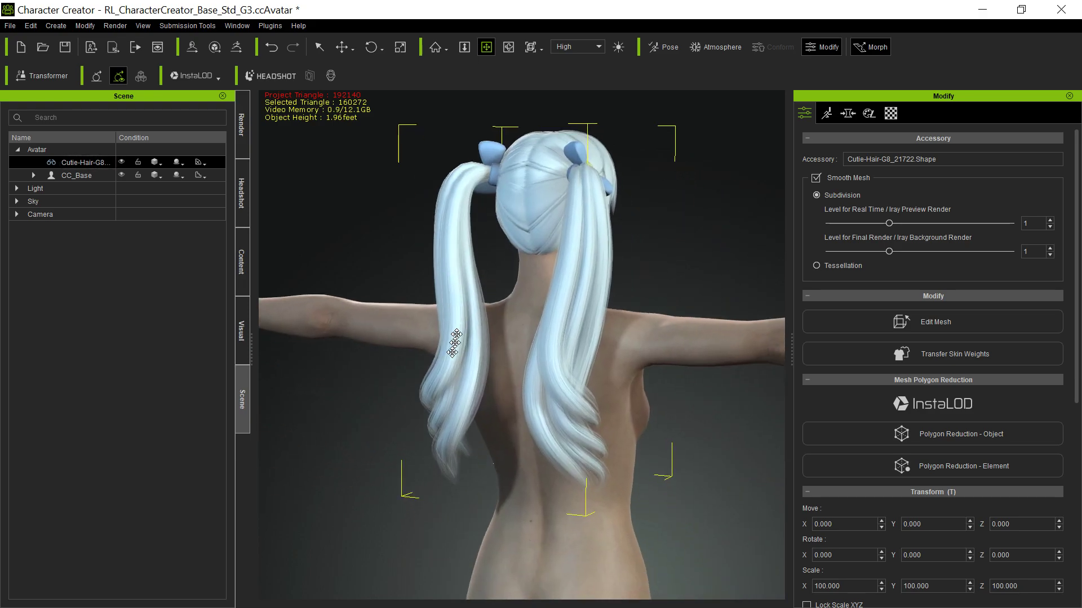
mouse_move(410, 398)
right_mouse_down()
mouse_move(580, 406)
mouse_move(569, 415)
right_mouse_up()
right_click_drag(389, 415, 551, 420)
right_click_drag(333, 403, 507, 406)
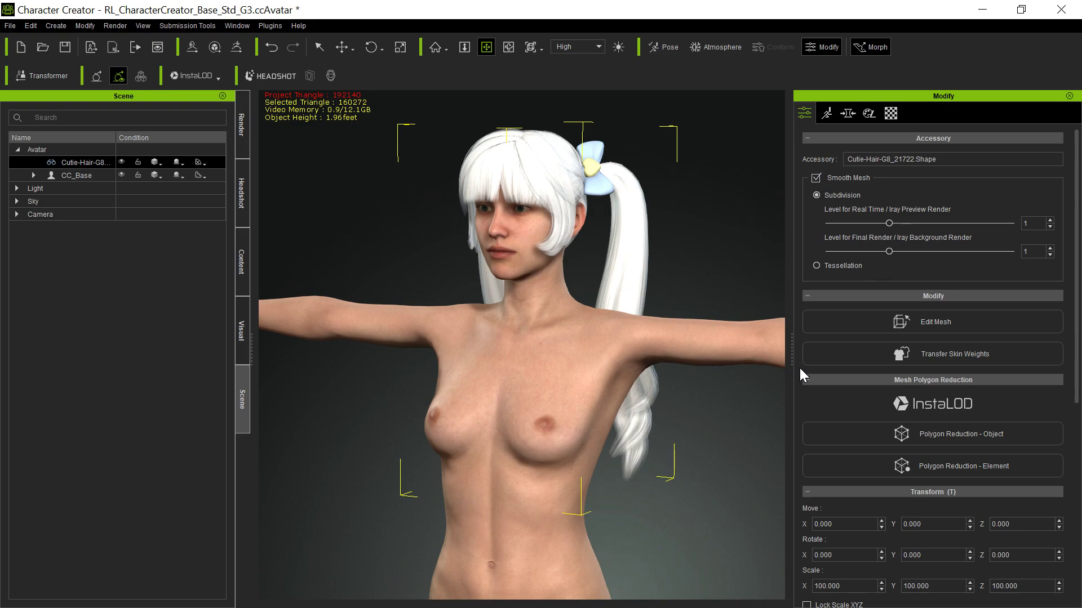
Step: Transfer skin weights to the hair using the Other template preset
left_click(941, 353)
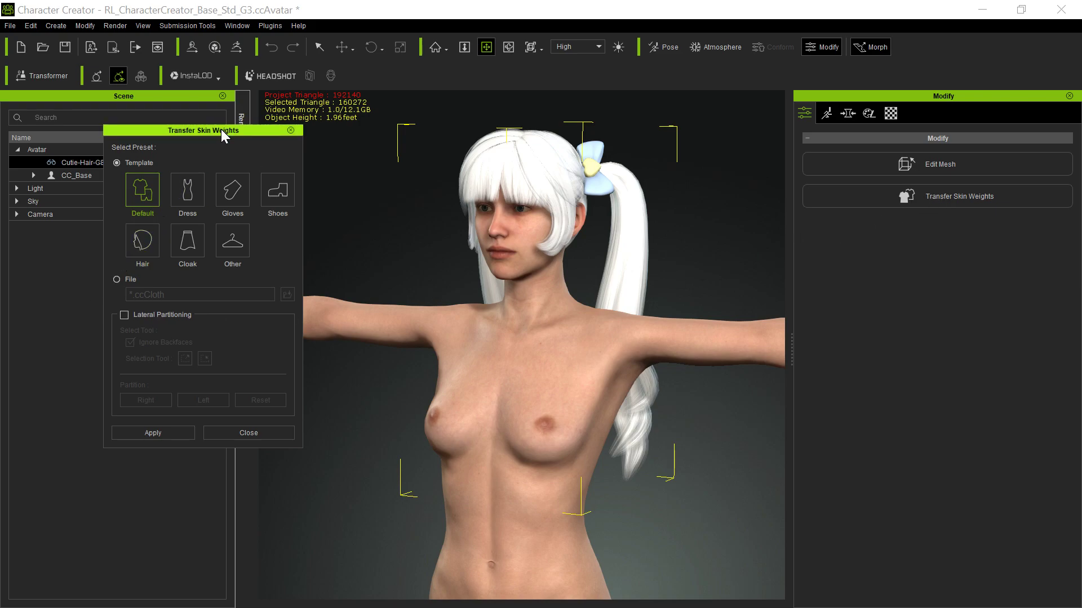
left_click_drag(221, 130, 370, 141)
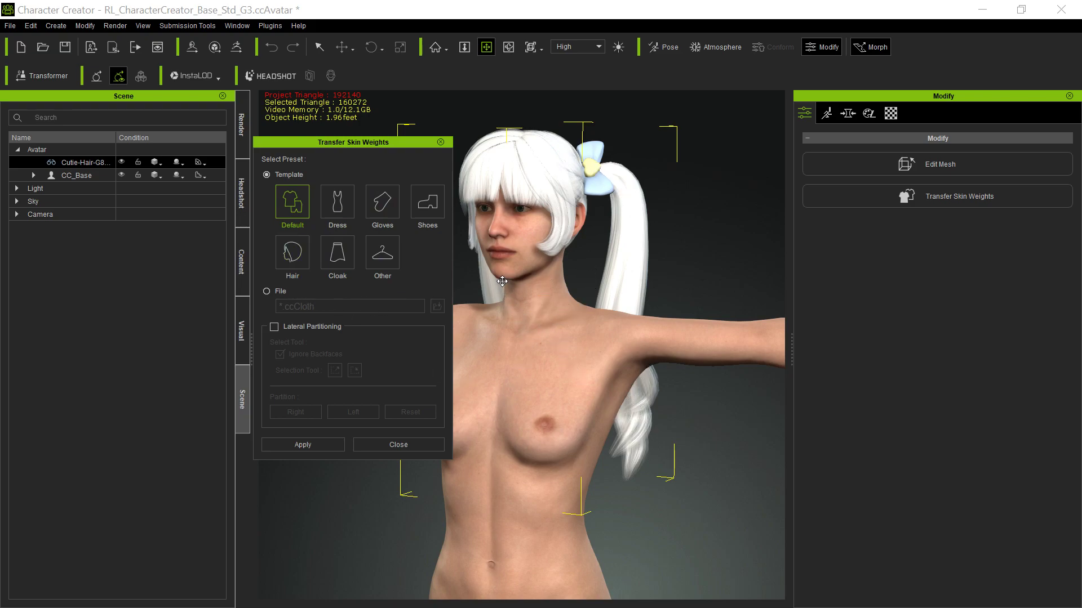
left_click(382, 258)
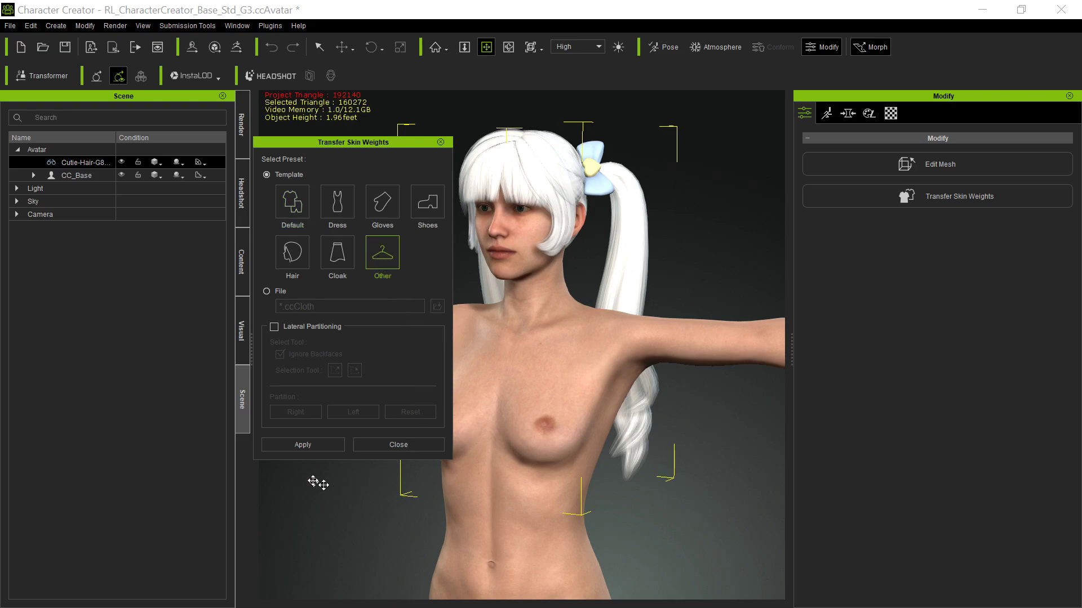
left_click(304, 446)
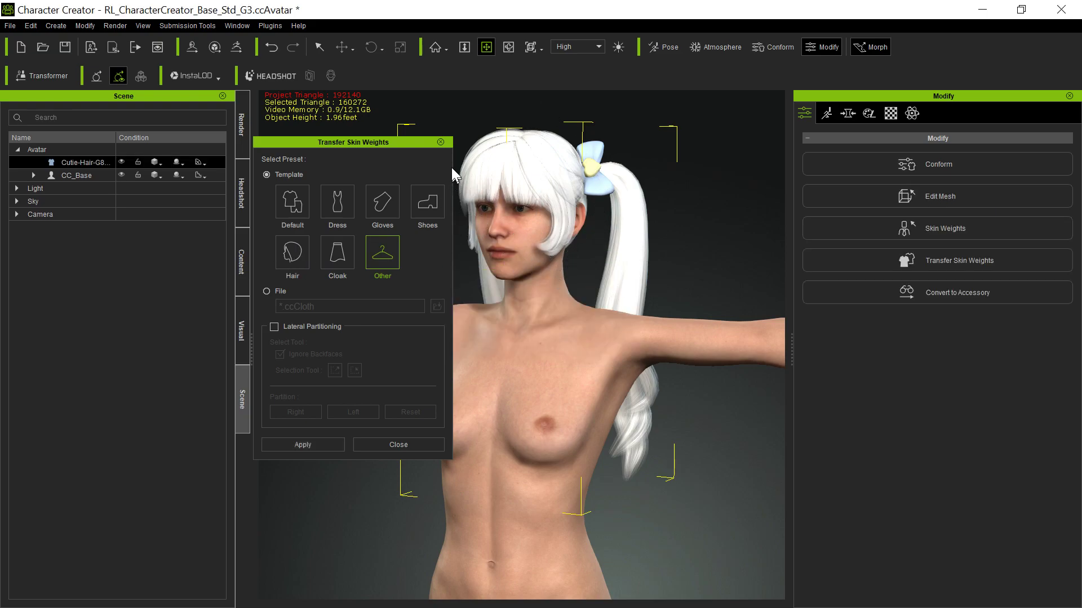
left_click(440, 142)
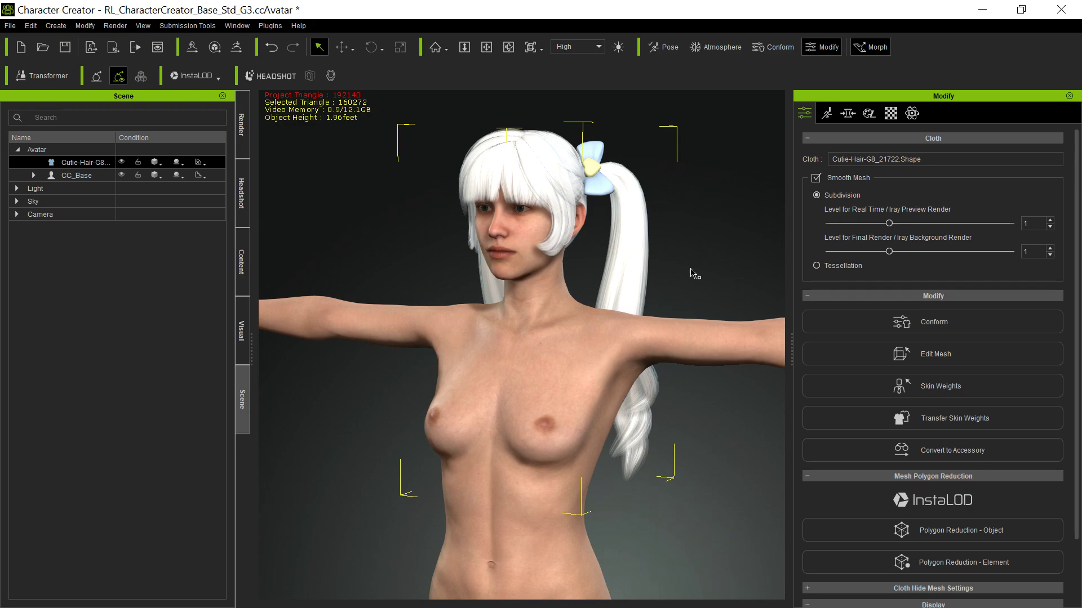
Step: Examine the hair from the sides and back, and look at its materials in the PhysX weight map editor
right_click_drag(688, 268, 323, 306, "alt")
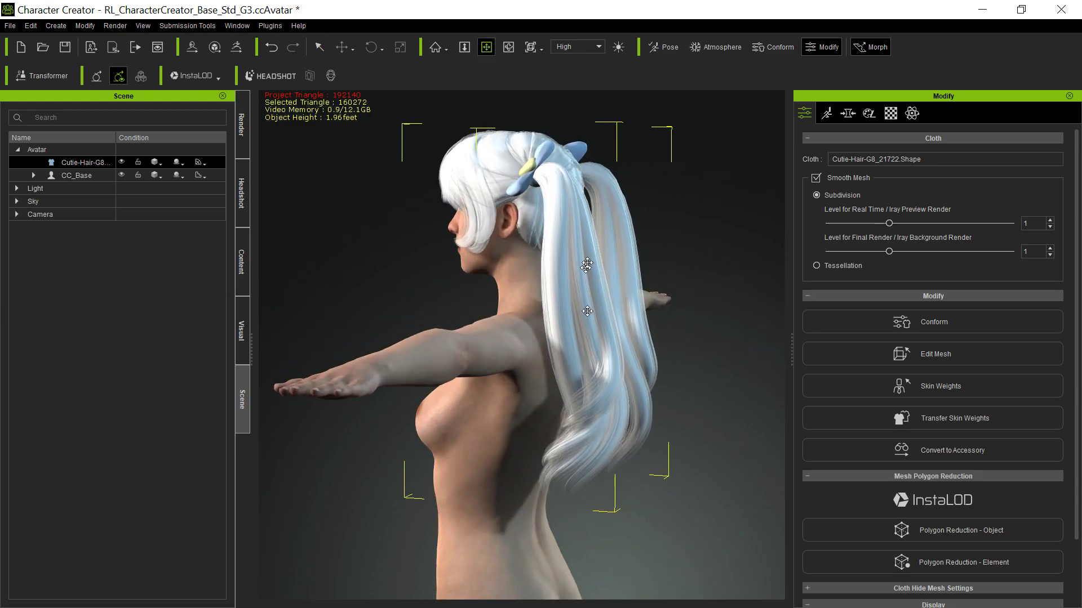
right_click_drag(619, 359, 333, 345, "alt")
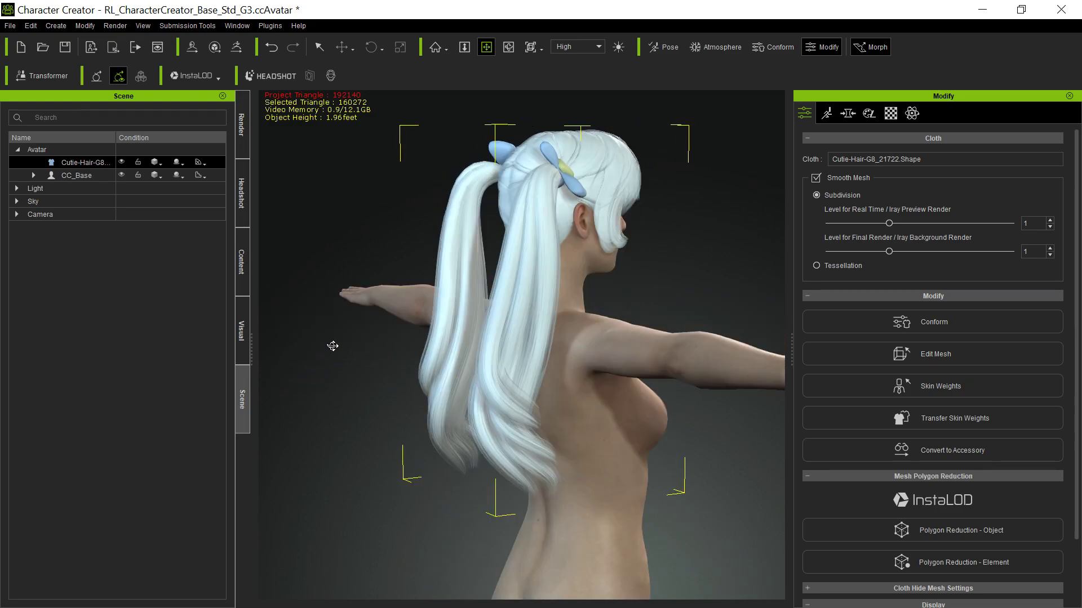
right_click_drag(694, 317, 657, 228, "alt")
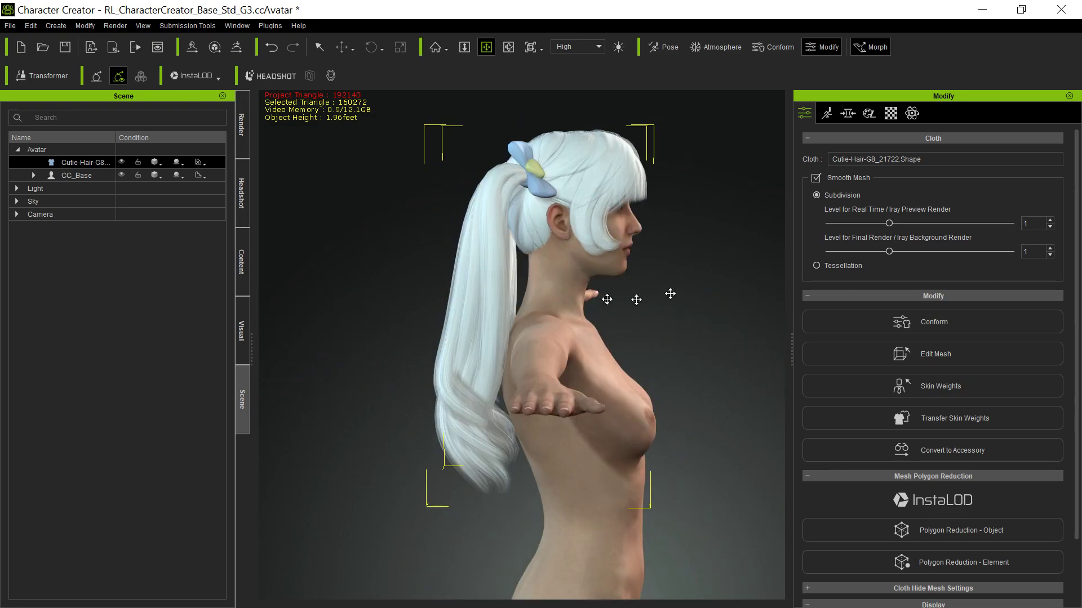
mouse_move(428, 349)
right_mouse_down("alt")
mouse_move(518, 347)
mouse_move(527, 372)
right_mouse_up("alt")
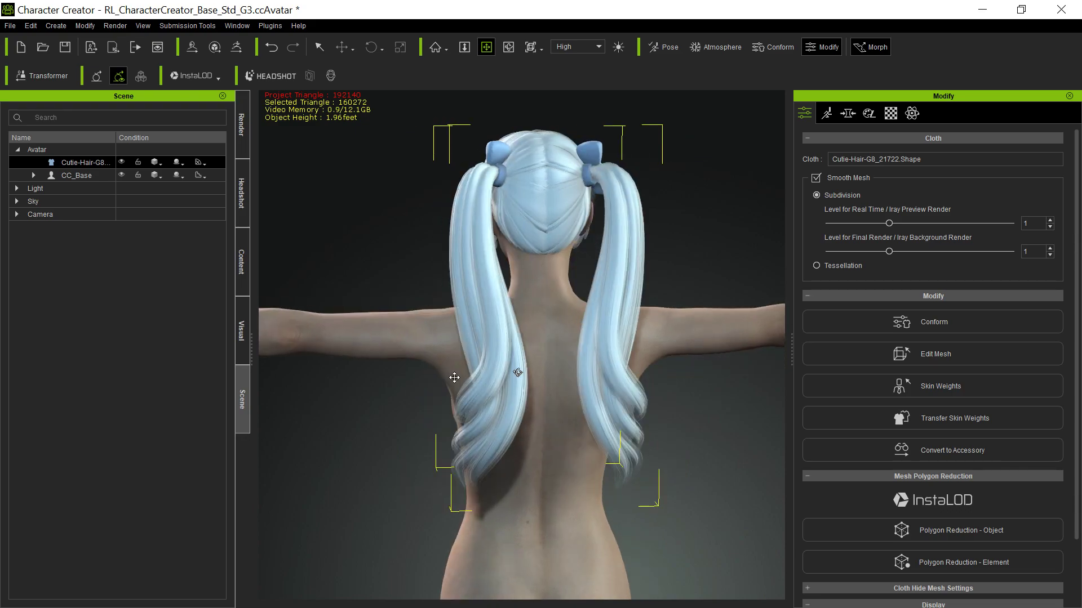
right_click_drag(451, 377, 597, 372, "alt")
left_click(905, 120)
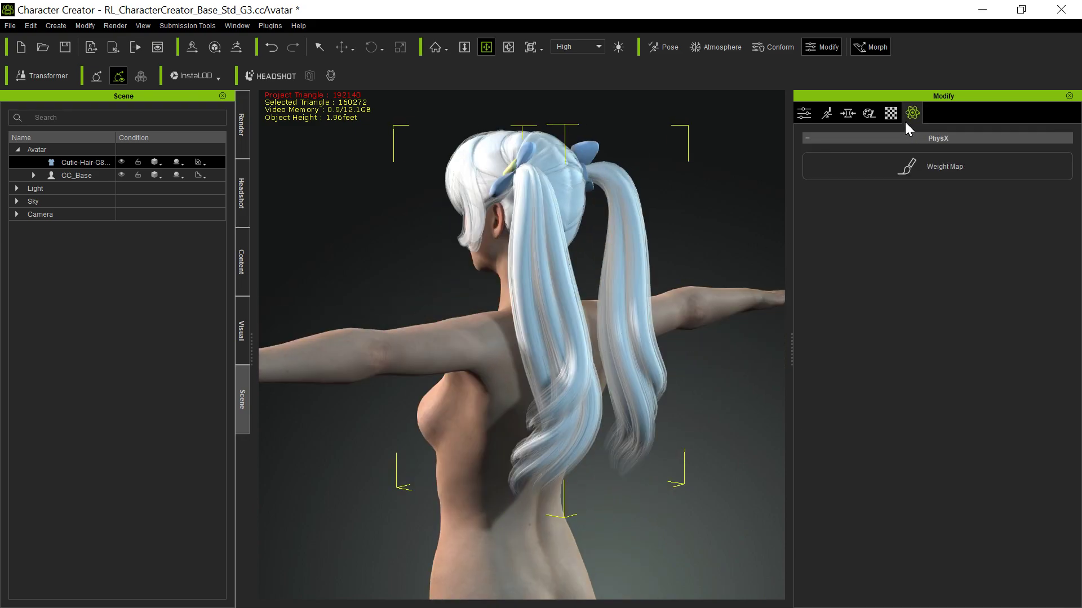
left_click(949, 171)
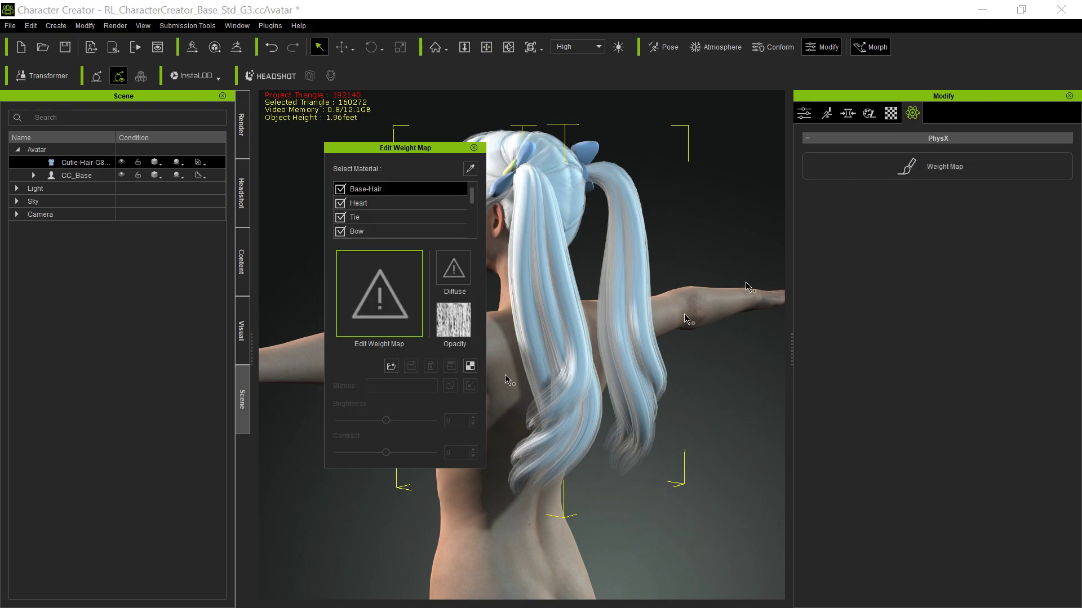
left_click(474, 148)
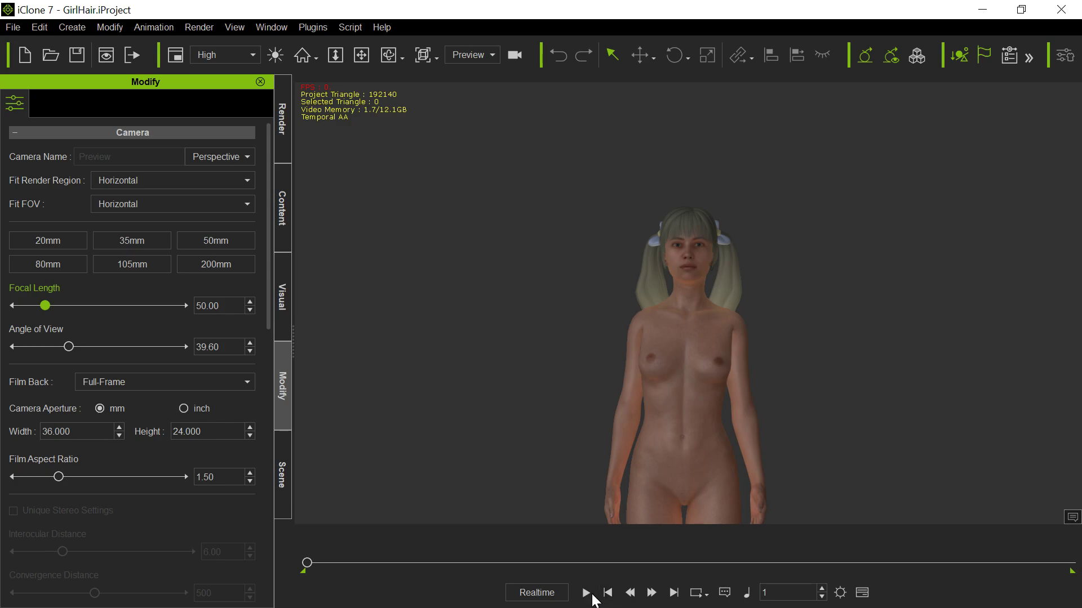
Step: Switch to iClone, play part of the GirlHair animation to check the hair movement, and select the avatar
left_click(586, 593)
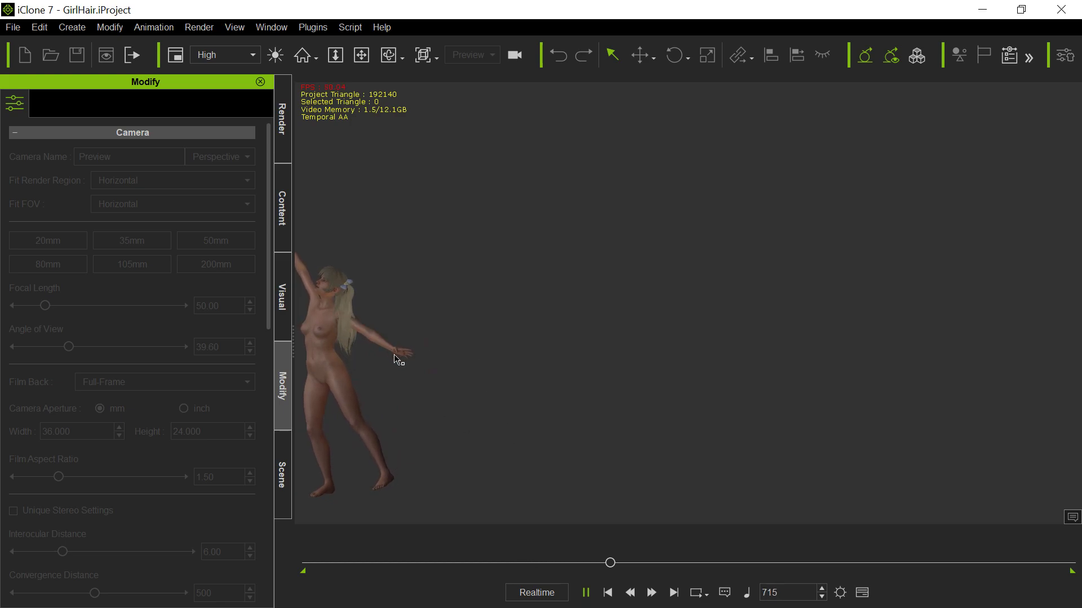
left_click(586, 593)
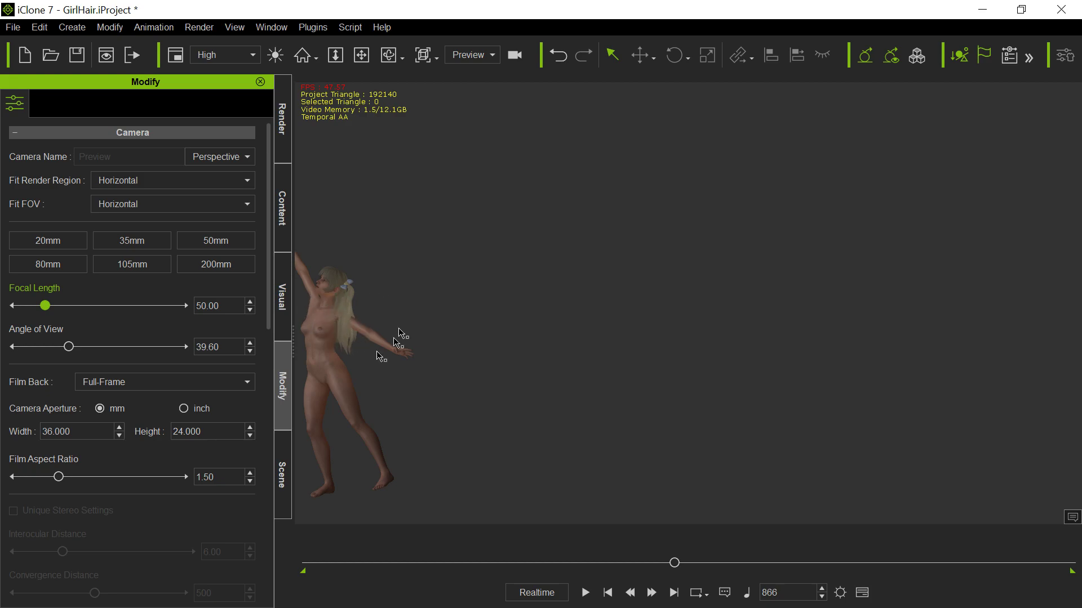
left_click(334, 372)
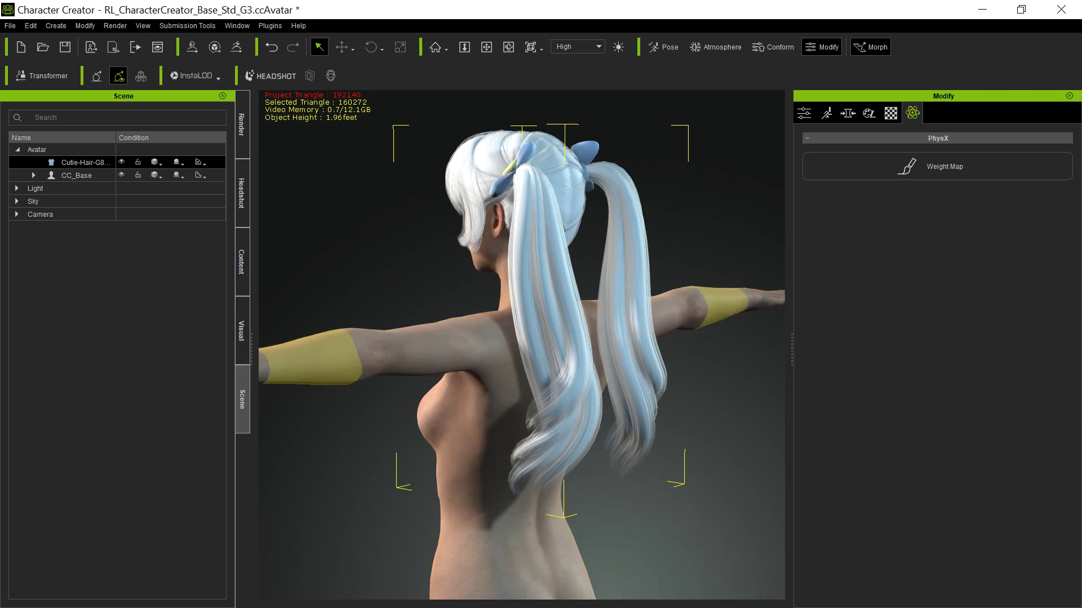
Step: Display the Base-Hair material's texture settings, look at the shader type options, and return to iClone
left_click(887, 115)
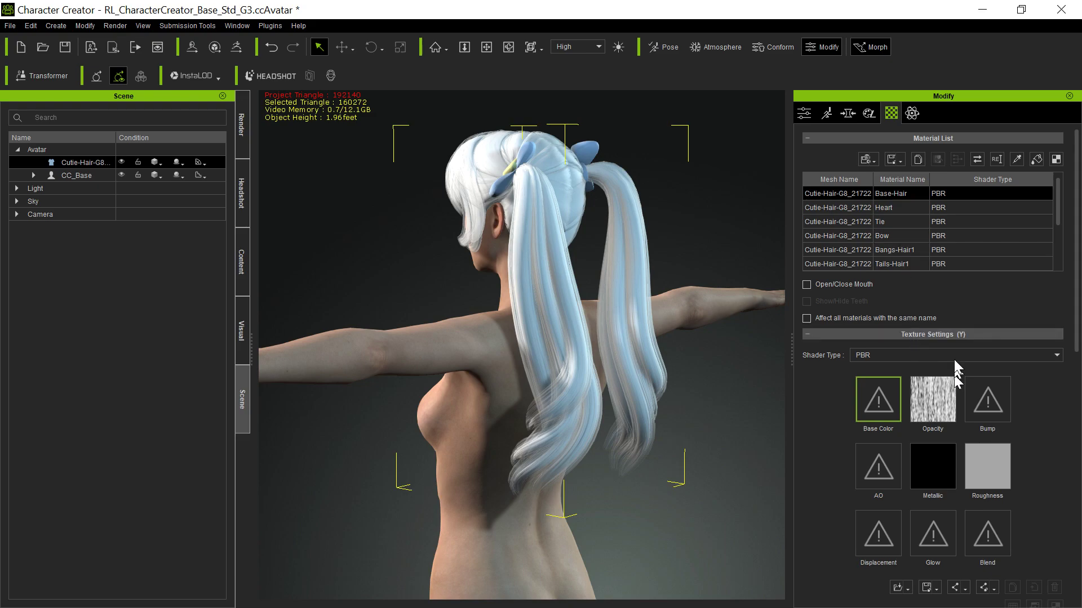
left_click(1000, 355)
left_click(811, 384)
key("alt+Tab")
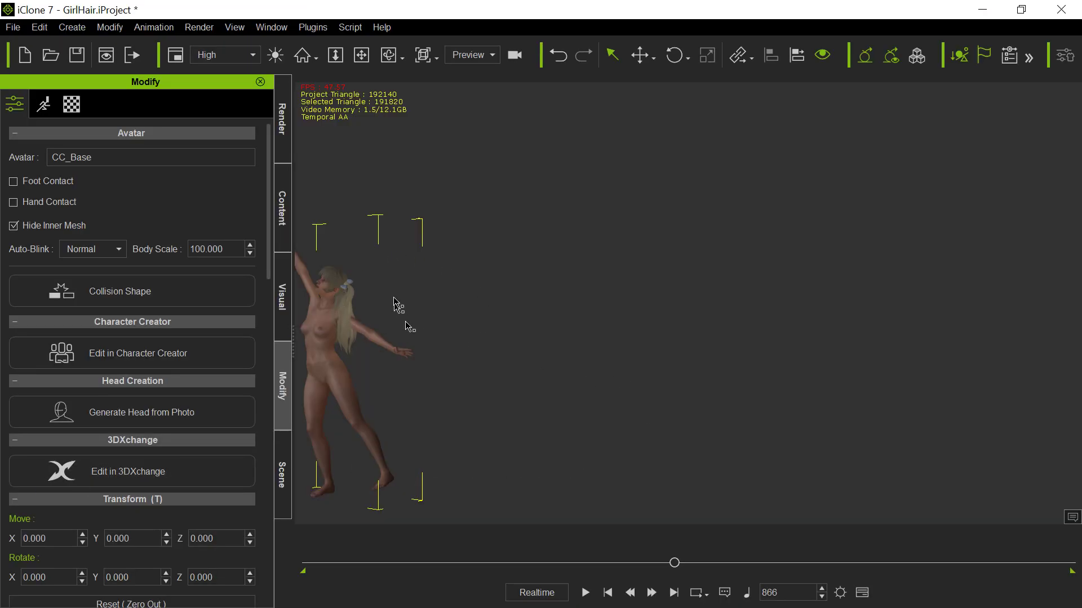